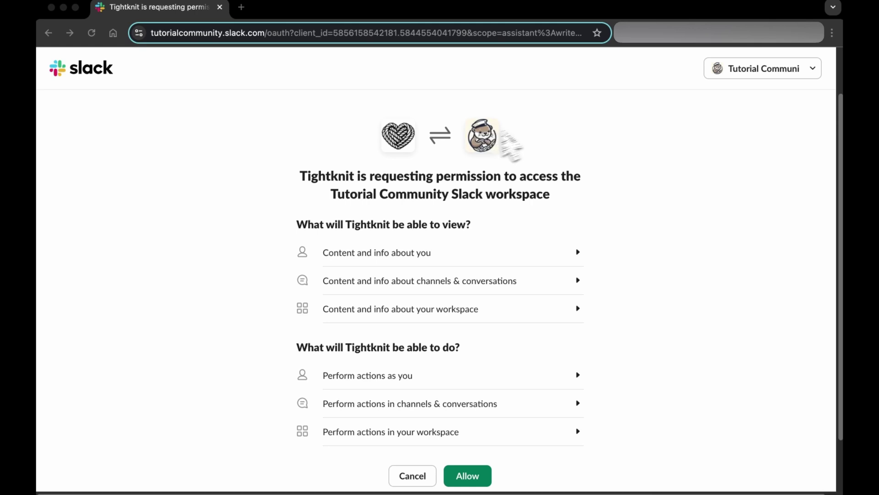
Step: Check that Tutorial Community is the selected workspace and allow Tightknit the requested access to it
left_click(764, 73)
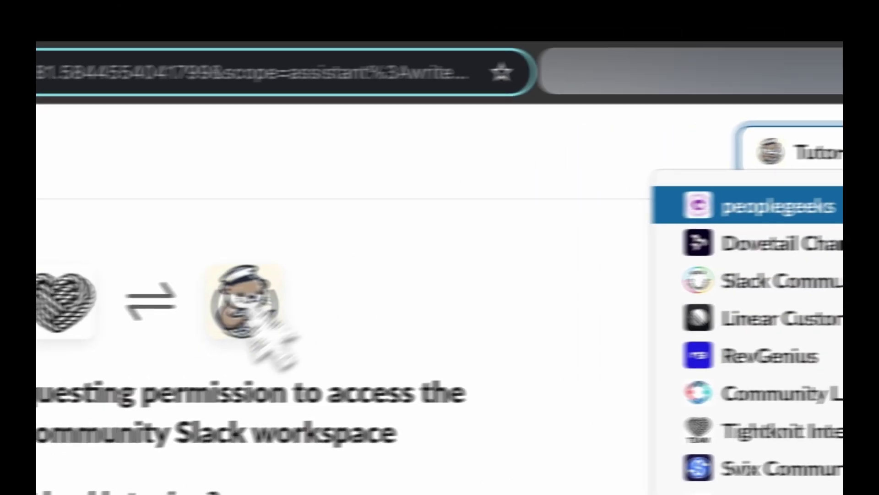
left_click(185, 310)
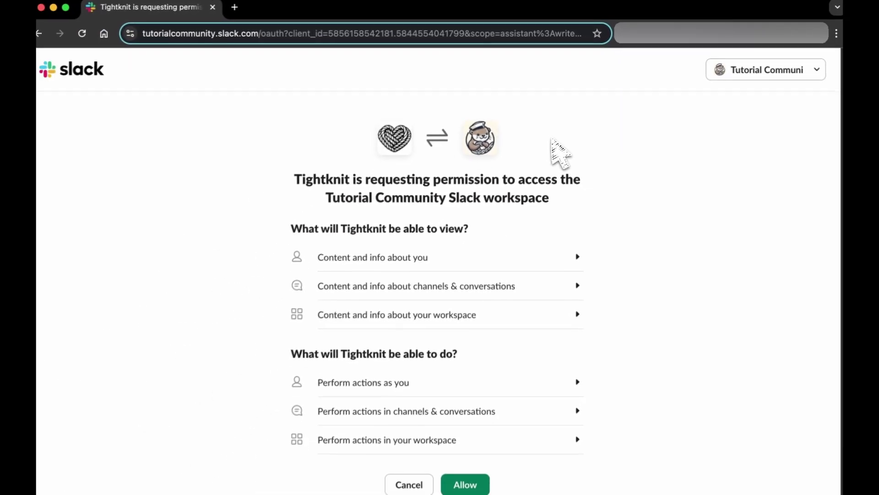
scroll(506, 324, "down", 1)
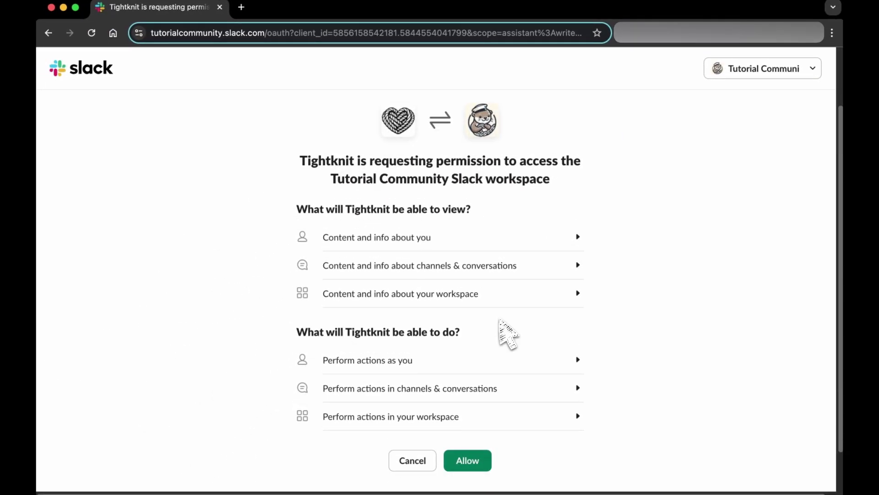
left_click(480, 460)
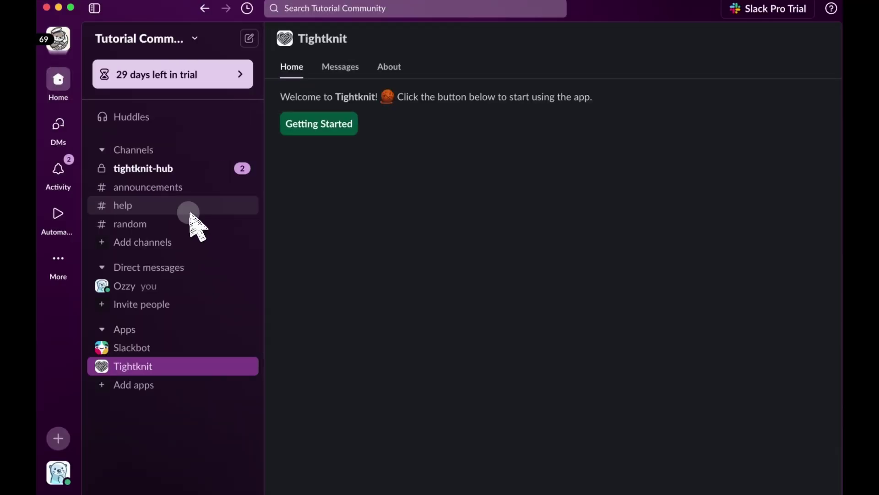
Step: Search the workspace for Tightknit and open the Tightknit app from the results
left_click(190, 211)
left_click(380, 9)
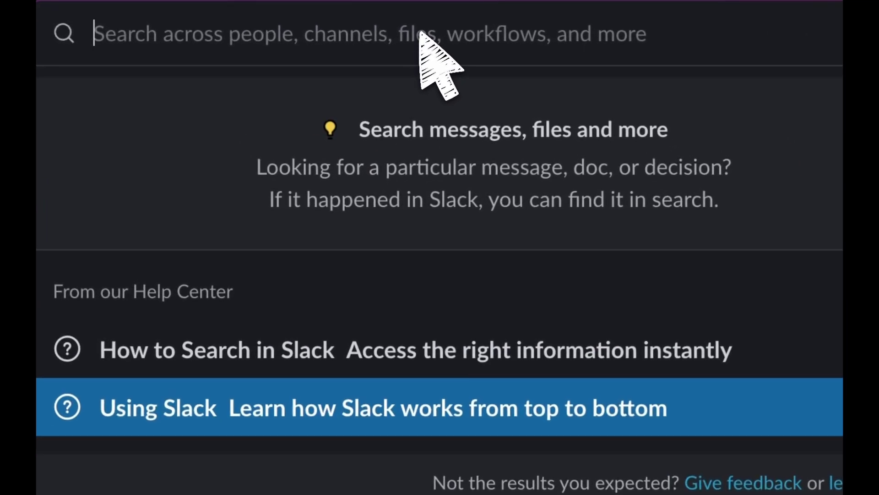
type("Tightknit")
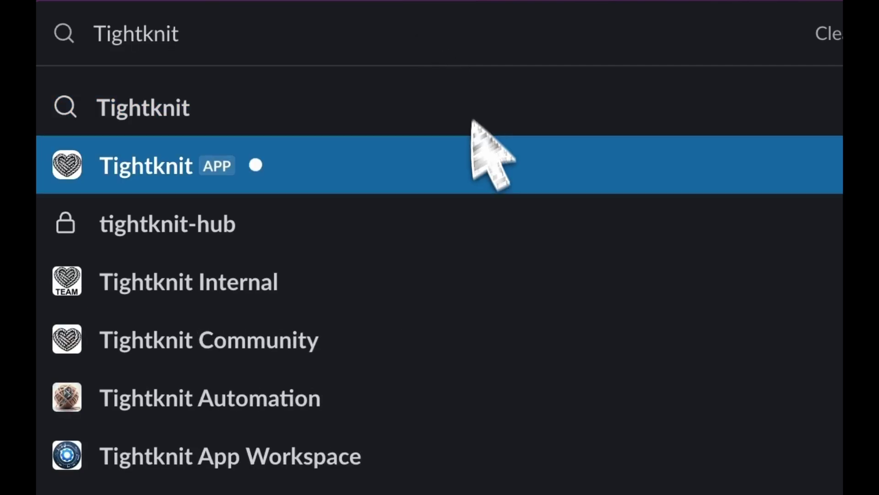
left_click(471, 167)
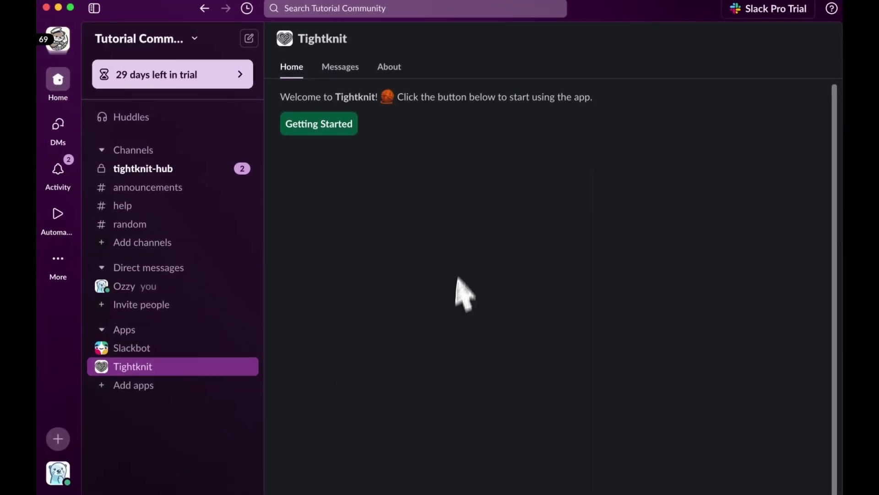
mouse_move(164, 364)
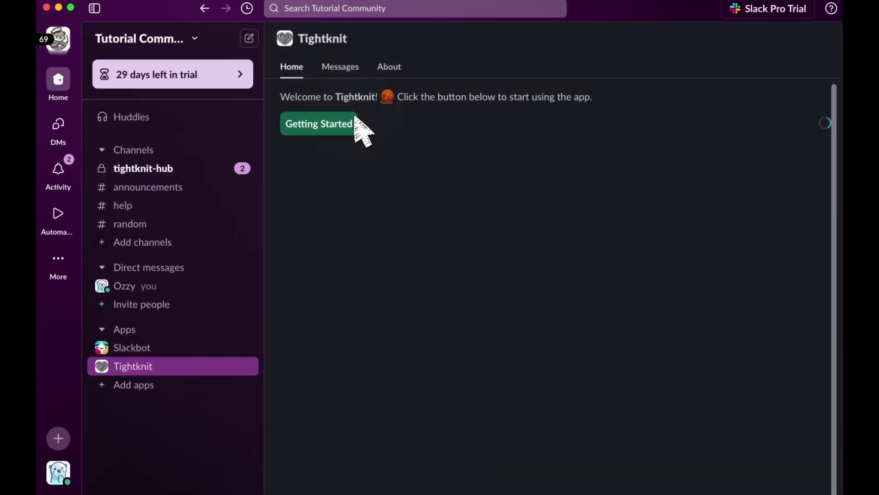
Step: Start using the Tightknit app, read through the three introductory tips and close them
left_click(355, 120)
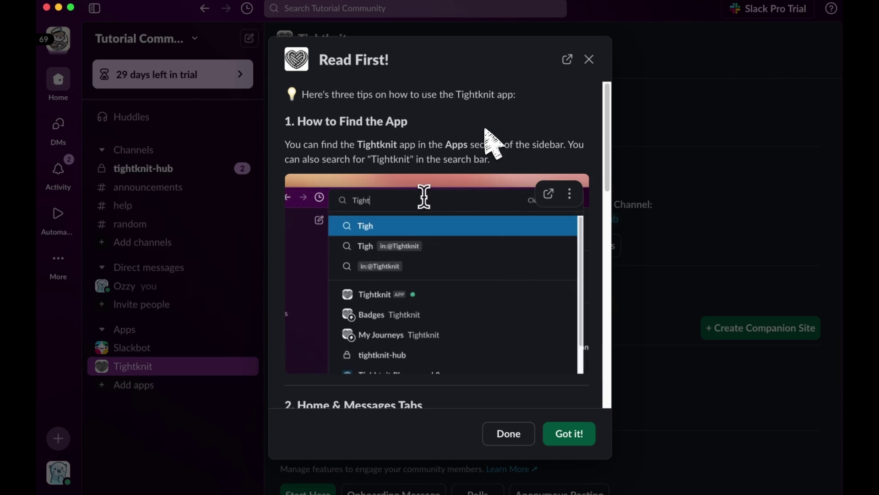
scroll(487, 133, "down", 6)
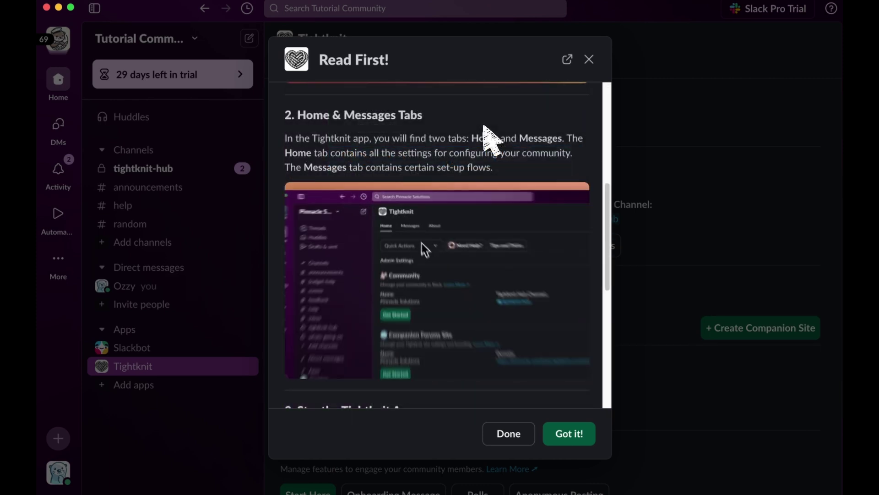
scroll(490, 135, "down", 6)
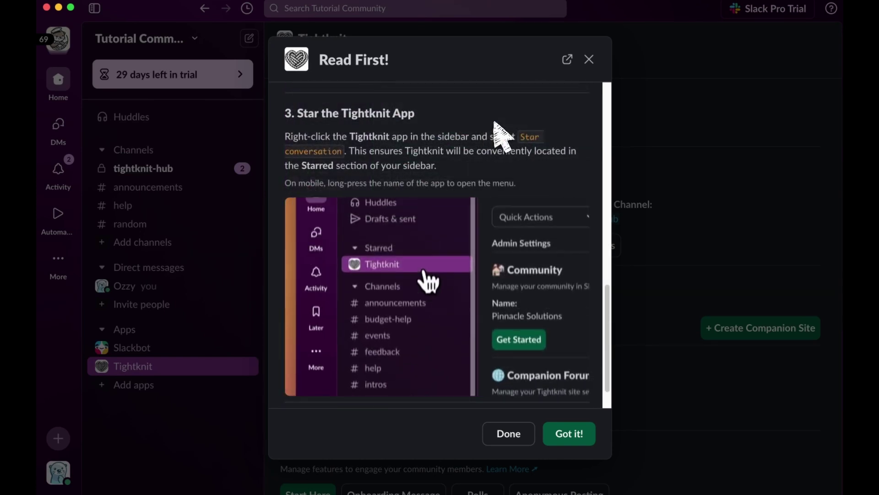
left_click(524, 430)
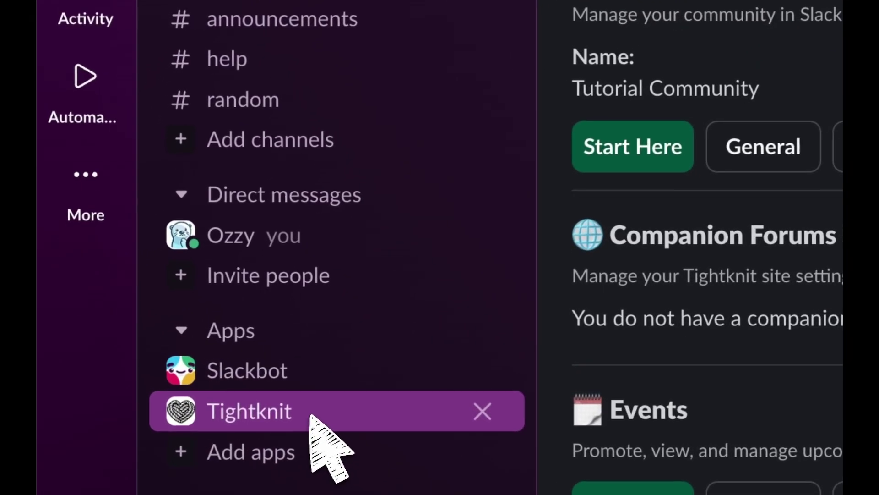
Step: Star the Tightknit app conversation and open it from the Starred section
right_click(311, 416)
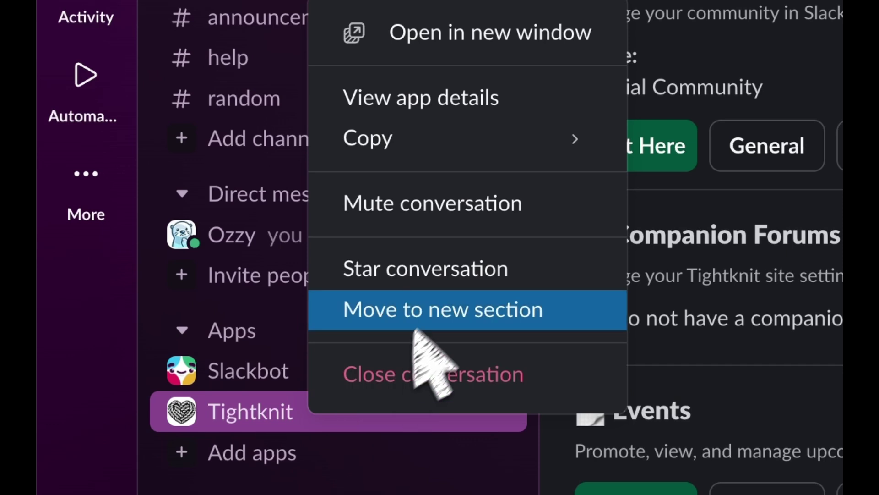
left_click(443, 283)
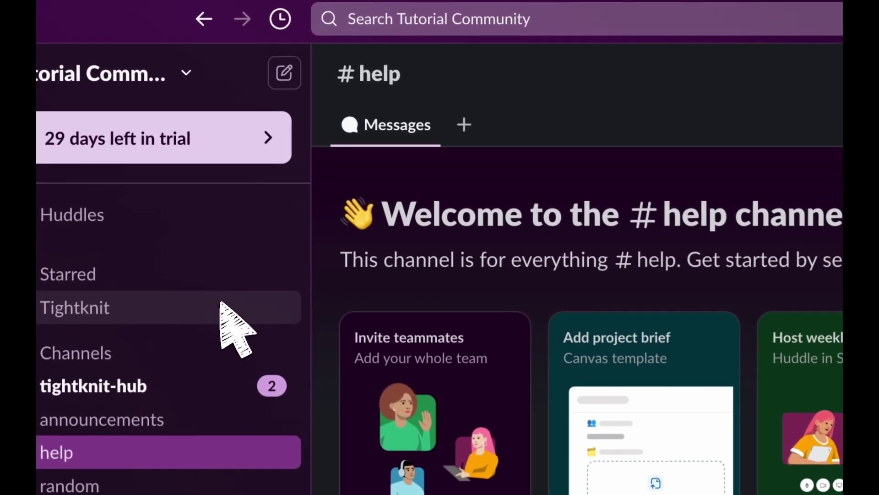
left_click(214, 169)
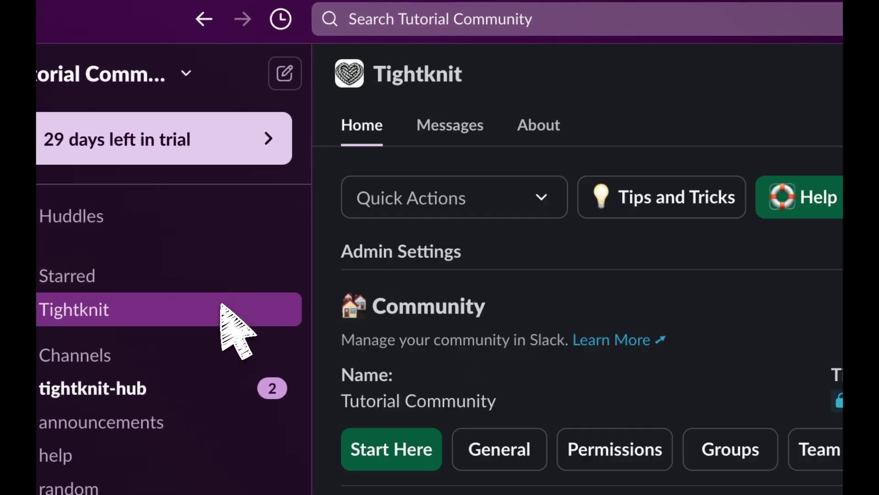
Step: Launch Tightknit's guided setup and create the companion site Tutorial Community with the domain tutorial-community.tightknit.community
left_click(480, 137)
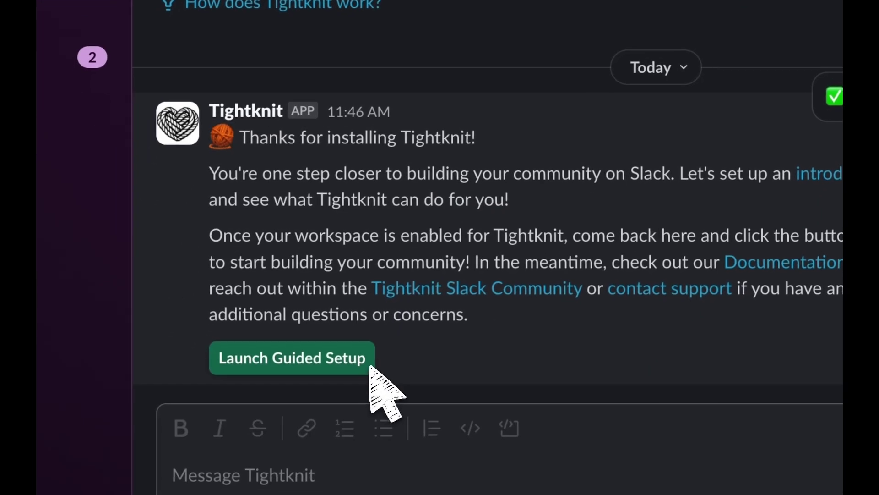
left_click(359, 376)
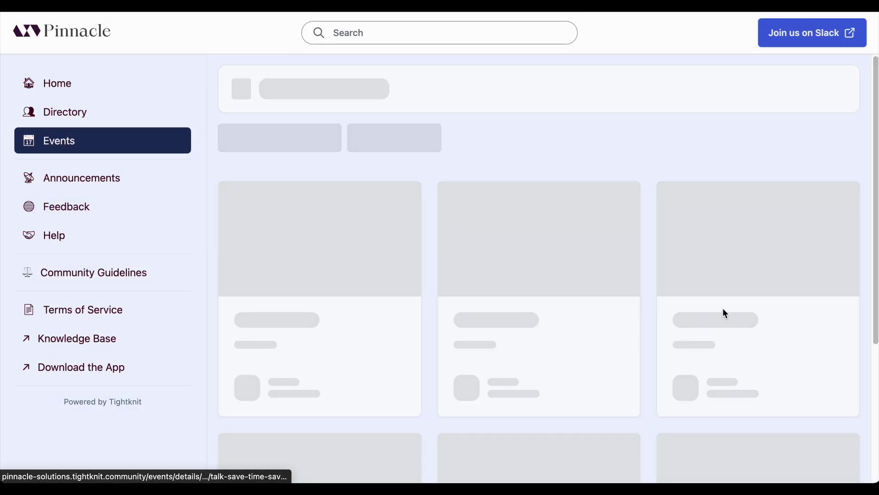
left_click(723, 313)
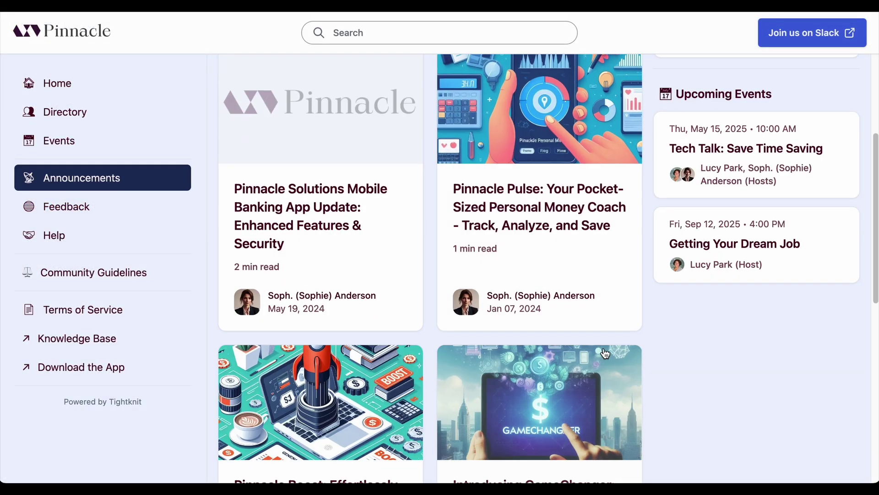
scroll(604, 353, "down", 10)
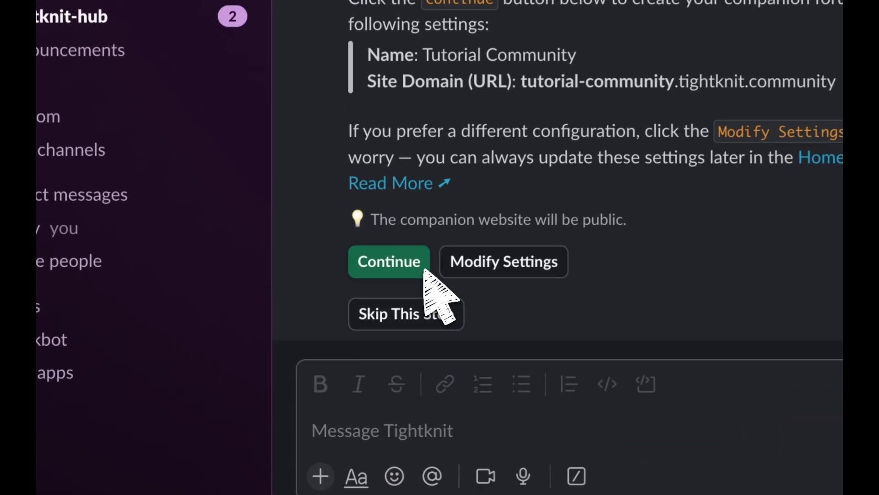
left_click(426, 269)
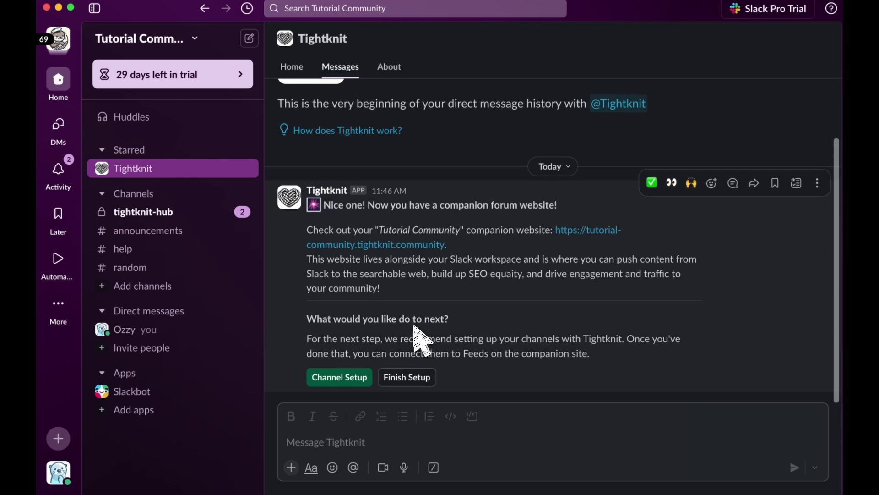
Step: Proceed to channel setup and activate the help channel for Tightknit
left_click(370, 377)
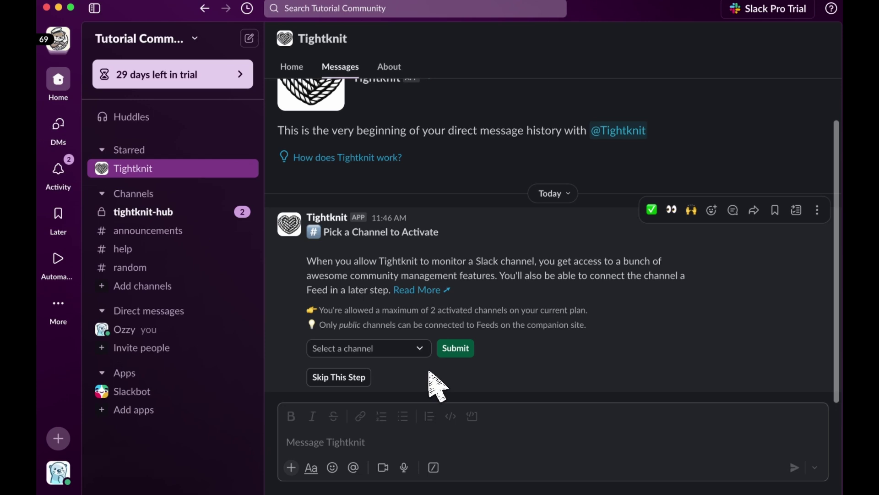
left_click(420, 349)
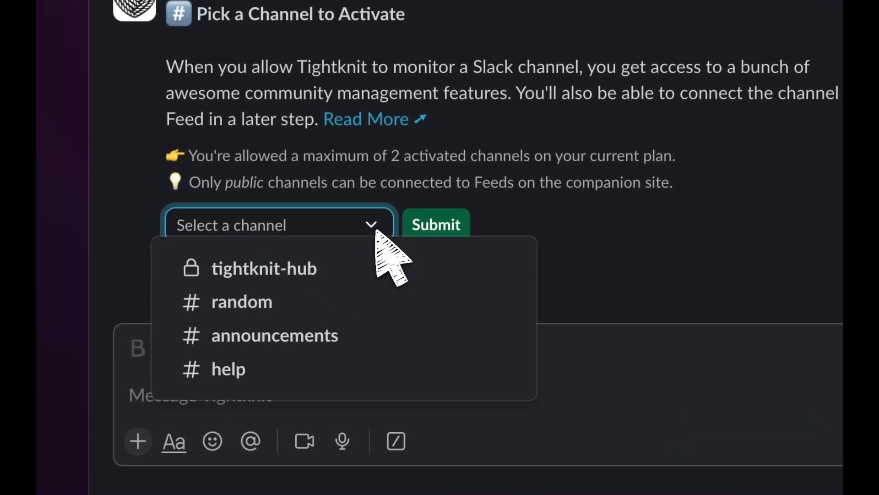
left_click(362, 363)
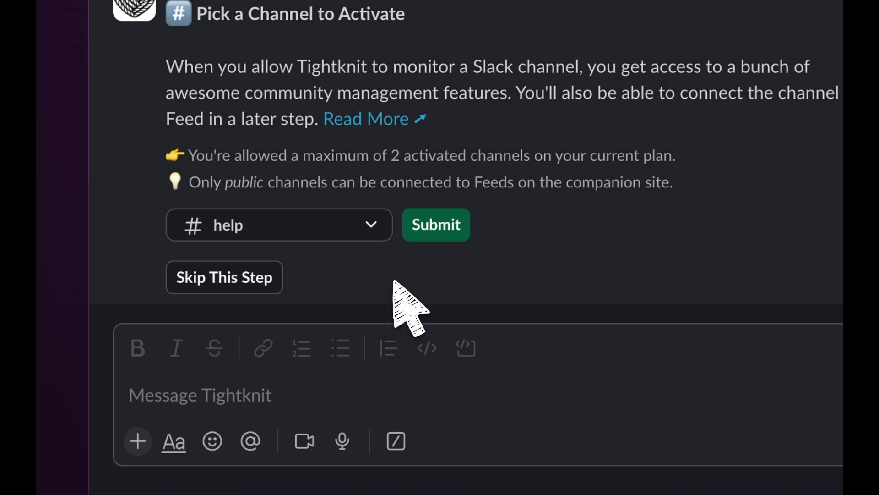
left_click(426, 232)
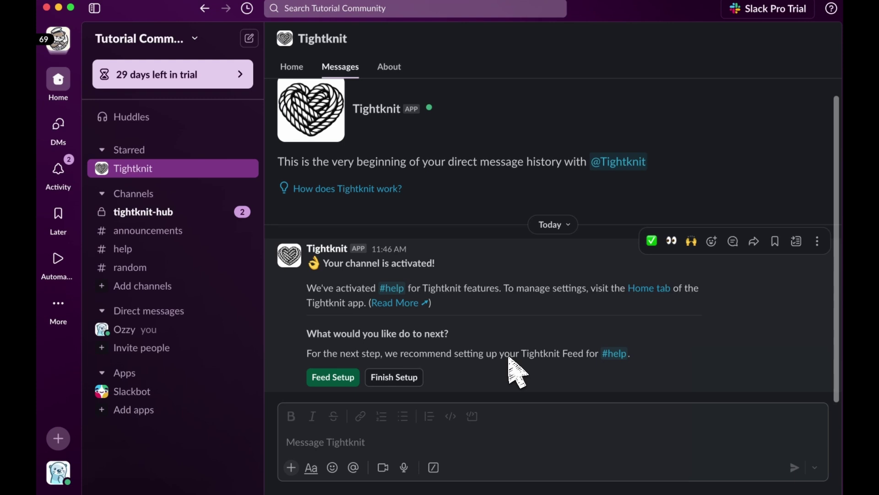
Step: Create the Help feed with the suggested auto-sync and Discussion settings, and finish the guided setup
left_click(349, 380)
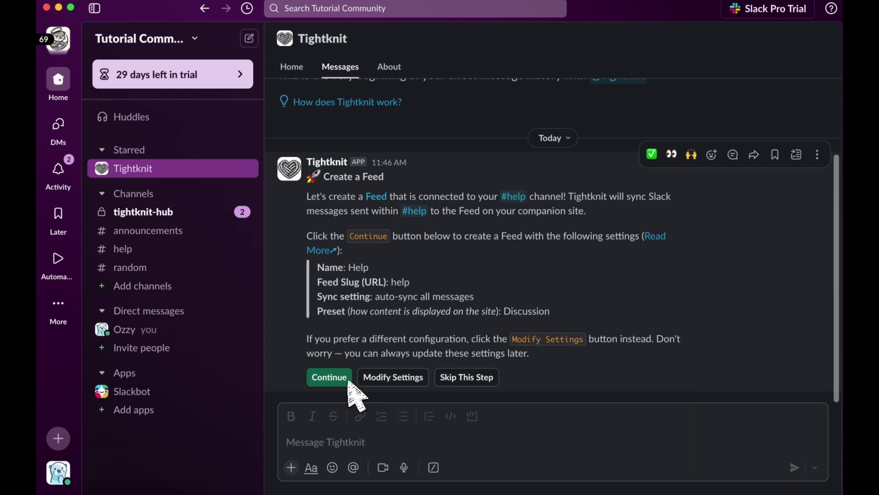
left_click(348, 380)
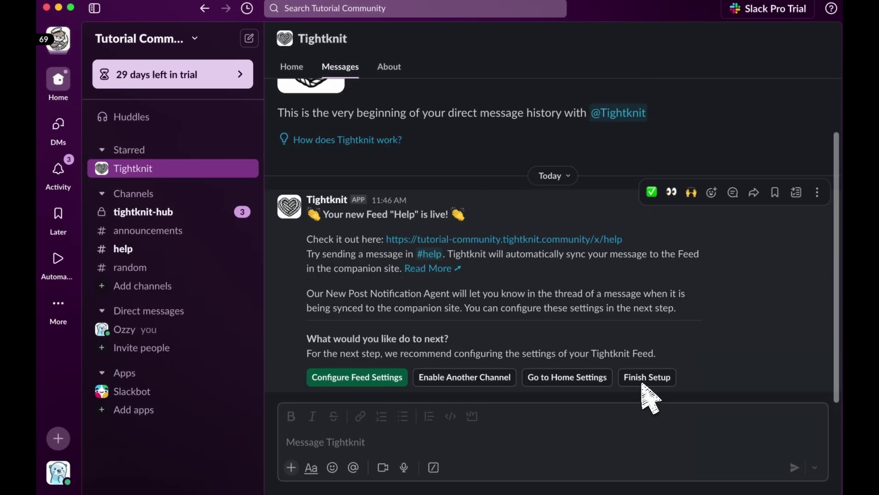
left_click(647, 383)
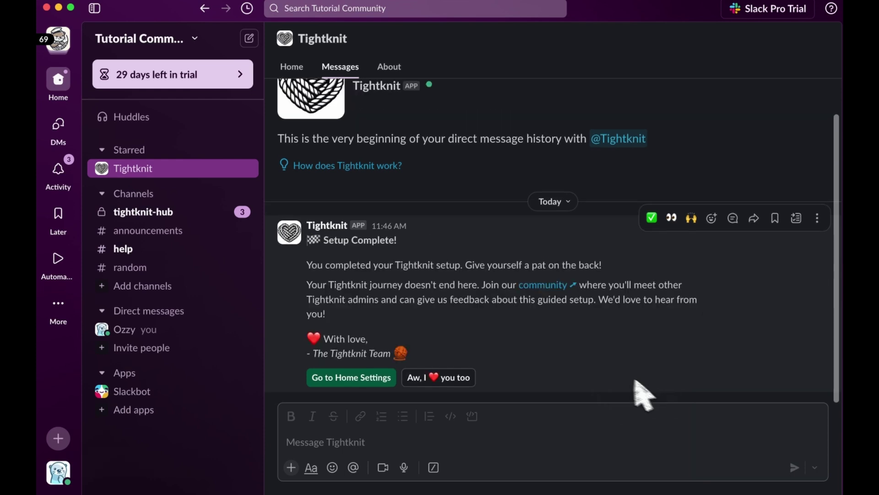
Step: Review the admin settings sections on the Tightknit home page and open the companion site's domain link
left_click(295, 68)
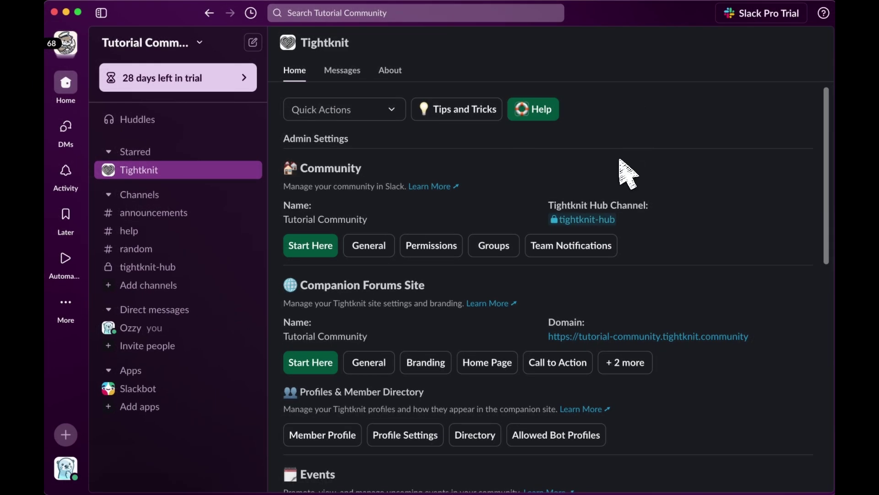
scroll(626, 175, "down", 4)
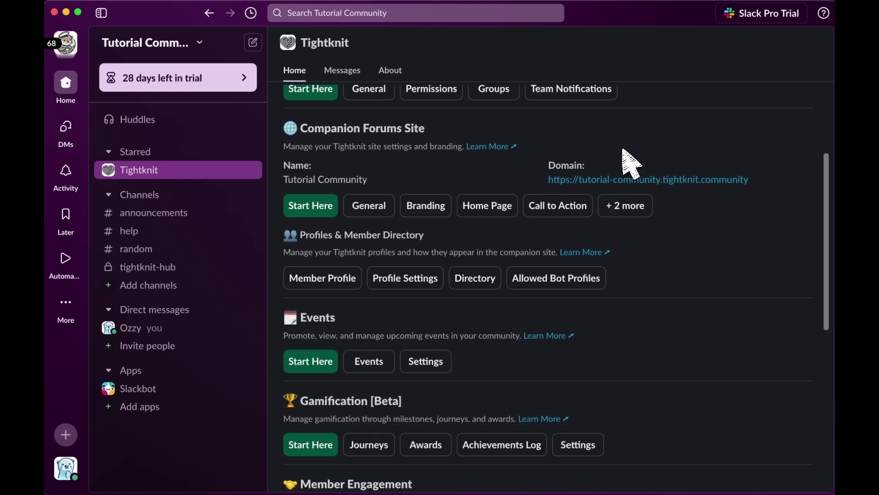
scroll(623, 151, "down", 4)
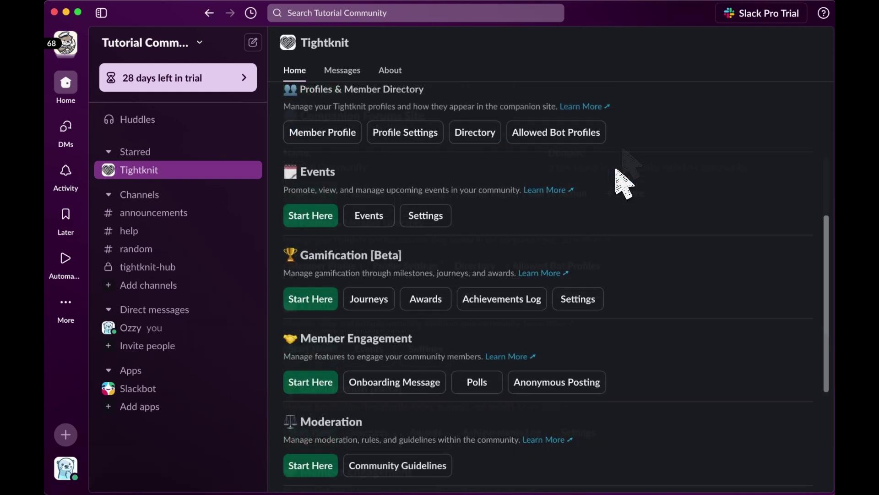
scroll(616, 170, "down", 2)
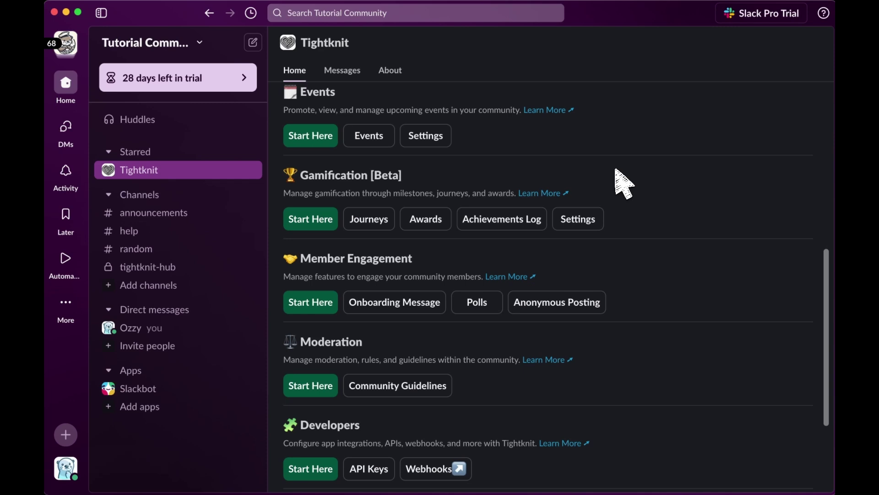
scroll(625, 183, "down", 3)
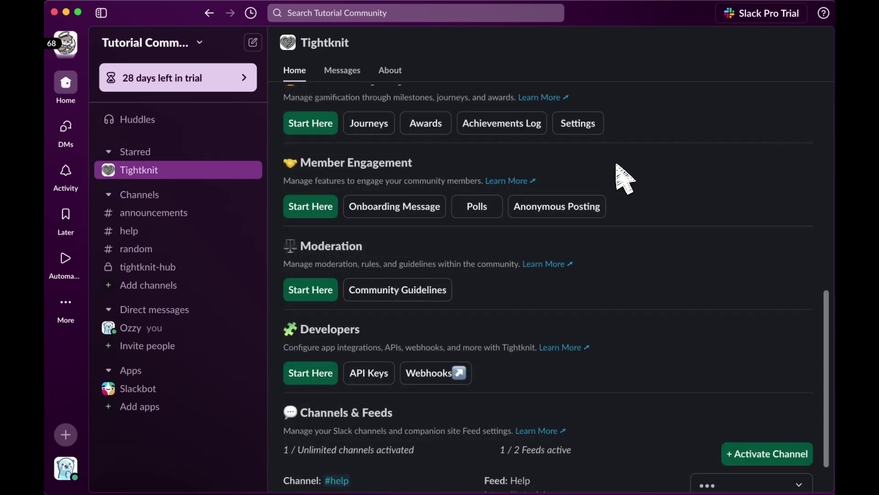
scroll(617, 163, "down", 2)
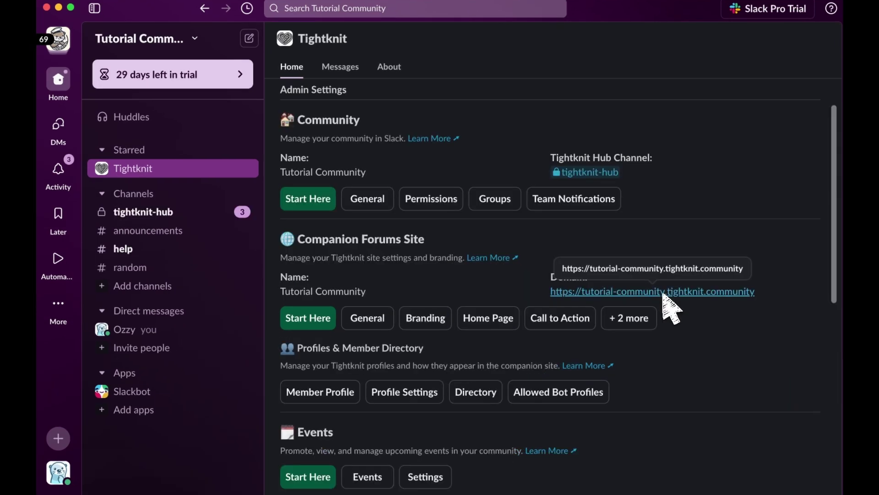
left_click(663, 293)
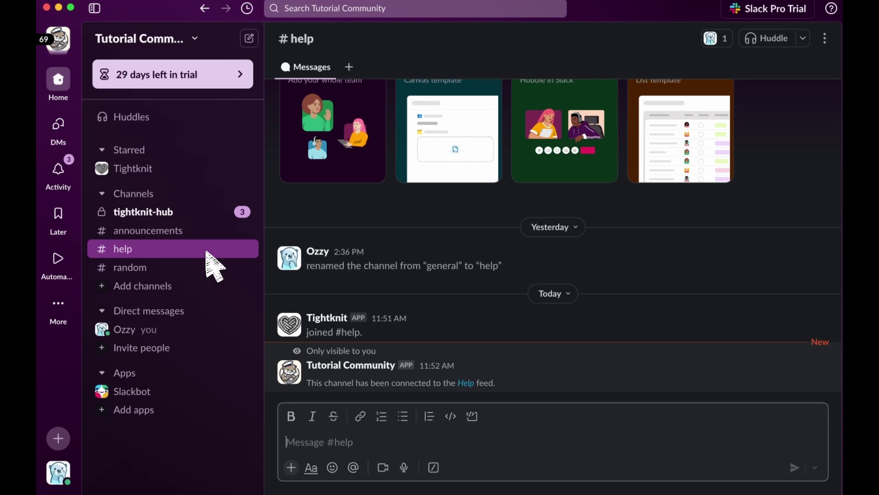
Step: Send "I need some assistance." in the help channel and use Post to site on the message about missing tools
type("I need some assistance.")
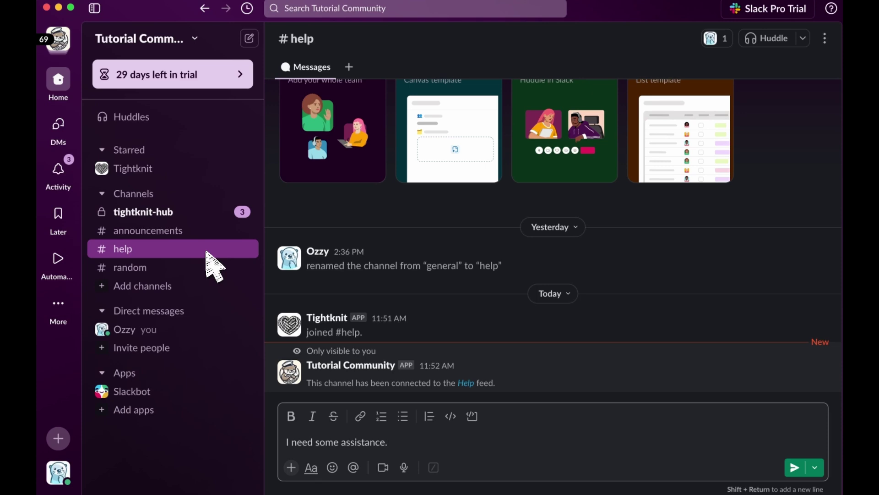
key("Return")
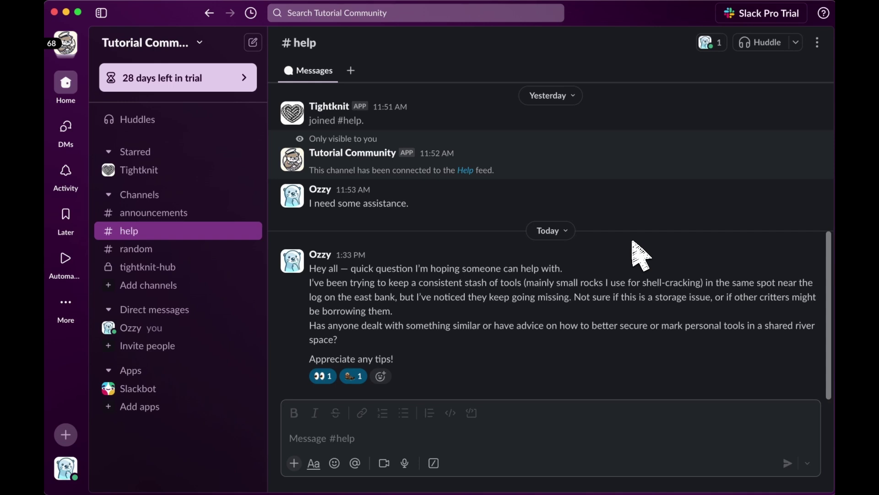
left_click(812, 248)
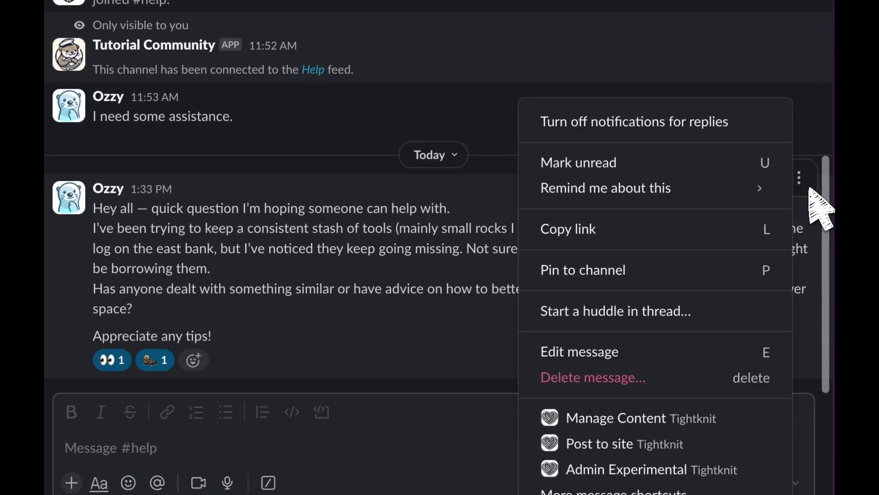
left_click(722, 443)
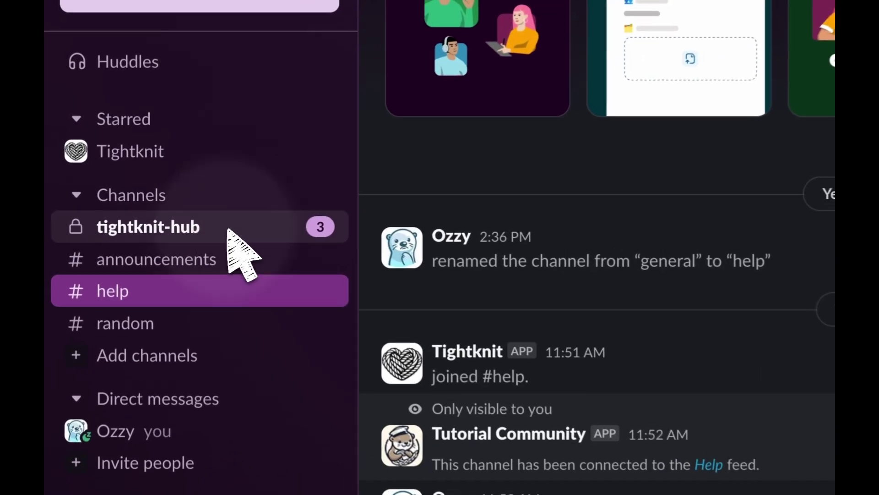
Step: Open the private tightknit-hub channel and read the Tightknit notifications in it
left_click(198, 214)
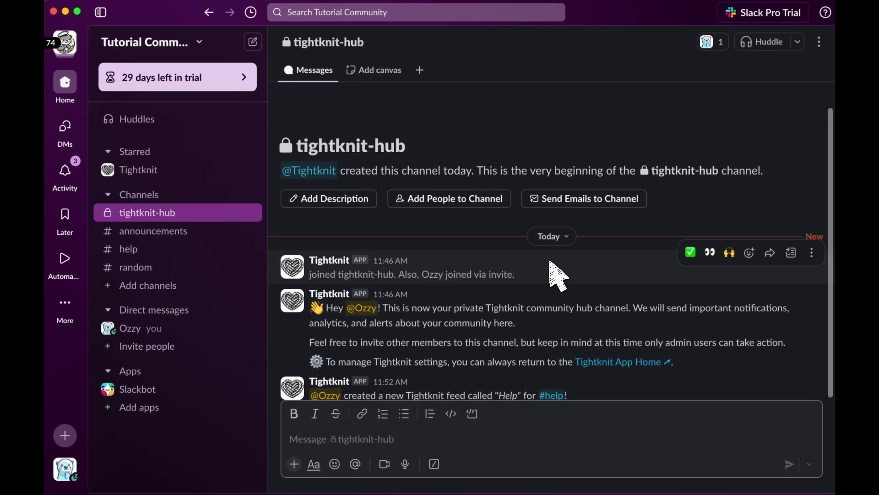
scroll(556, 275, "down", 2)
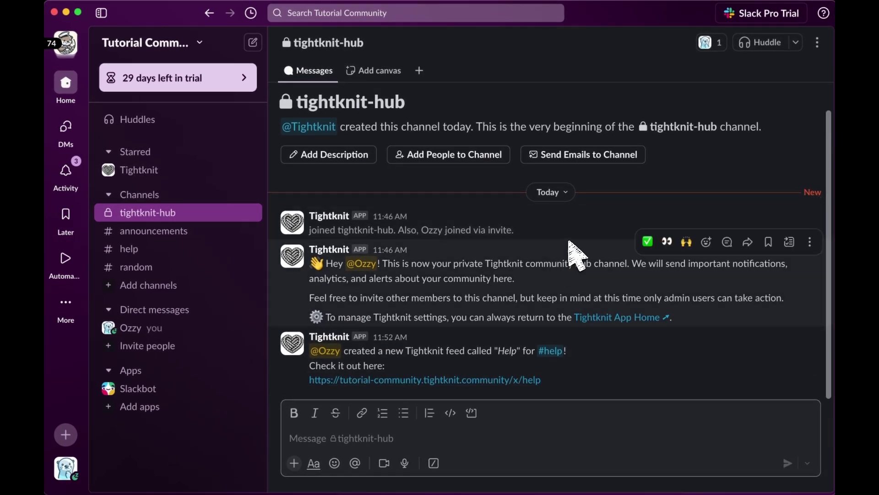